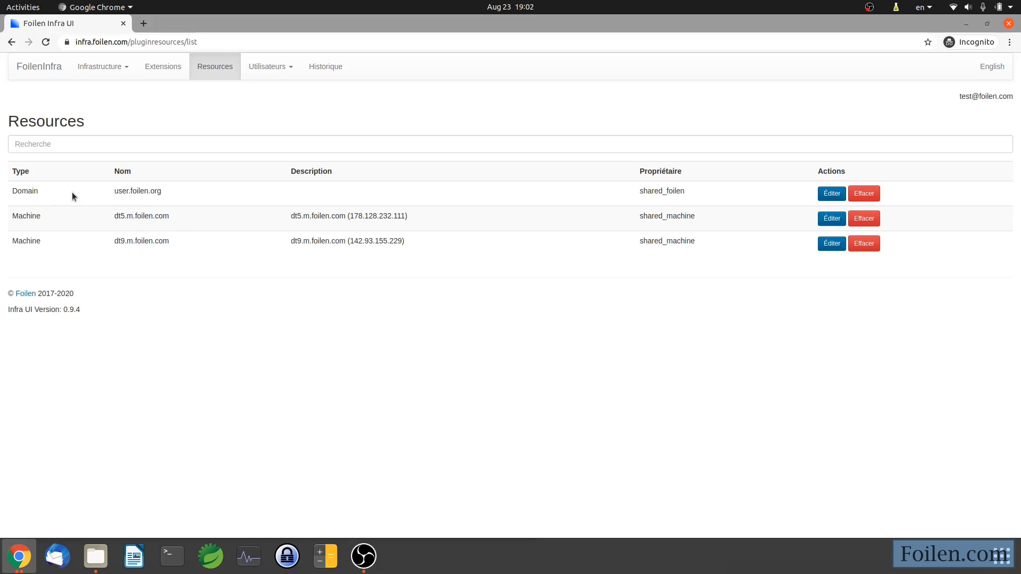
Copy the domain name user.foilen.org, find the Url Redirection editor among the extensions and start creating a new resource with it.
{"action": "double_click", "coordinate": [147, 190]}
{"action": "key", "text": "ctrl+c"}
{"action": "left_click", "coordinate": [169, 67]}
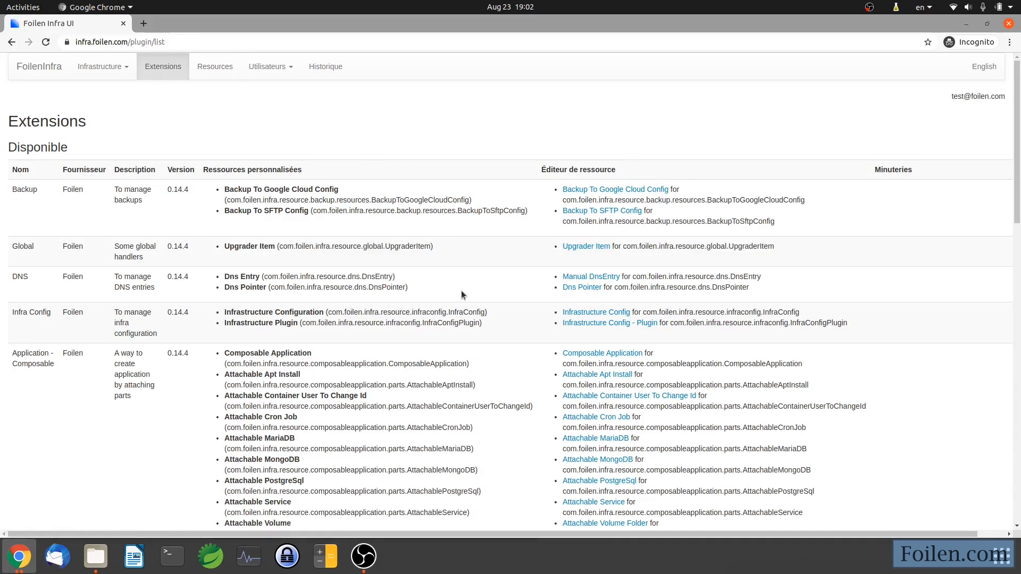
{"action": "key", "text": "ctrl+f"}
{"action": "type", "text": "url"}
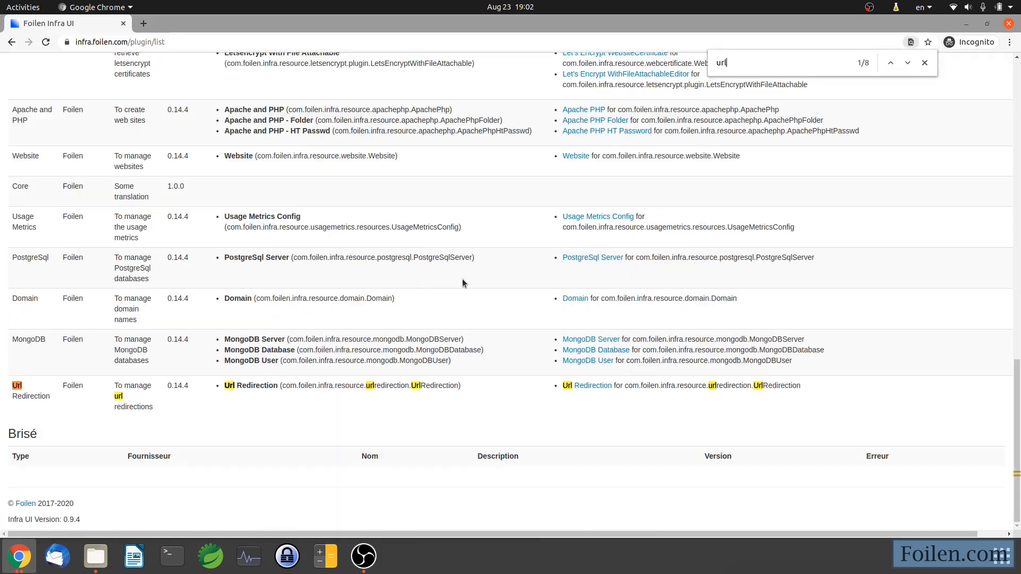
{"action": "left_click", "coordinate": [588, 385]}
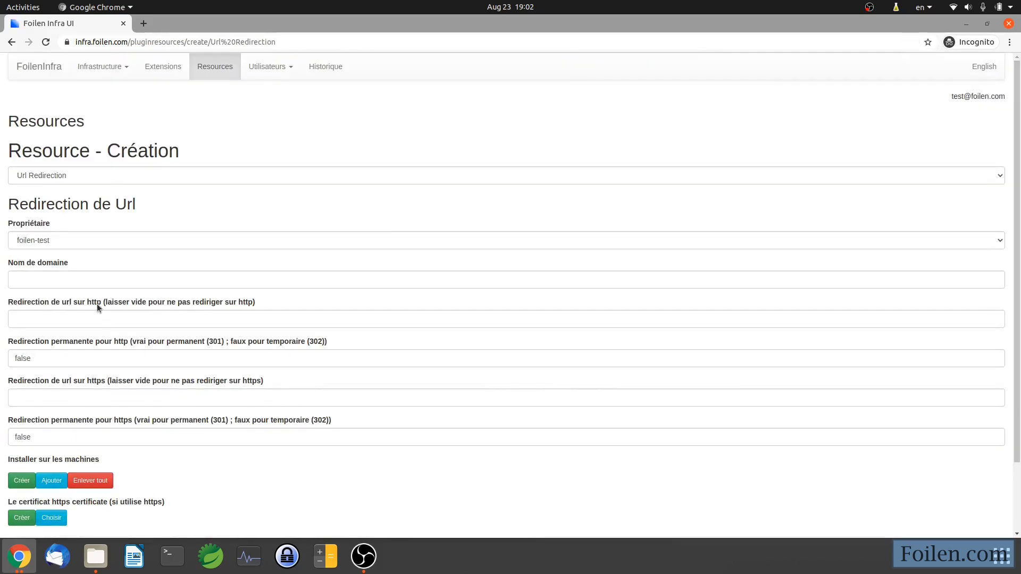
Set the redirection's domain name to montest.user.foilen.org and copy the full name.
{"action": "scroll", "coordinate": [93, 298], "scroll_direction": "down", "scroll_amount": 1}
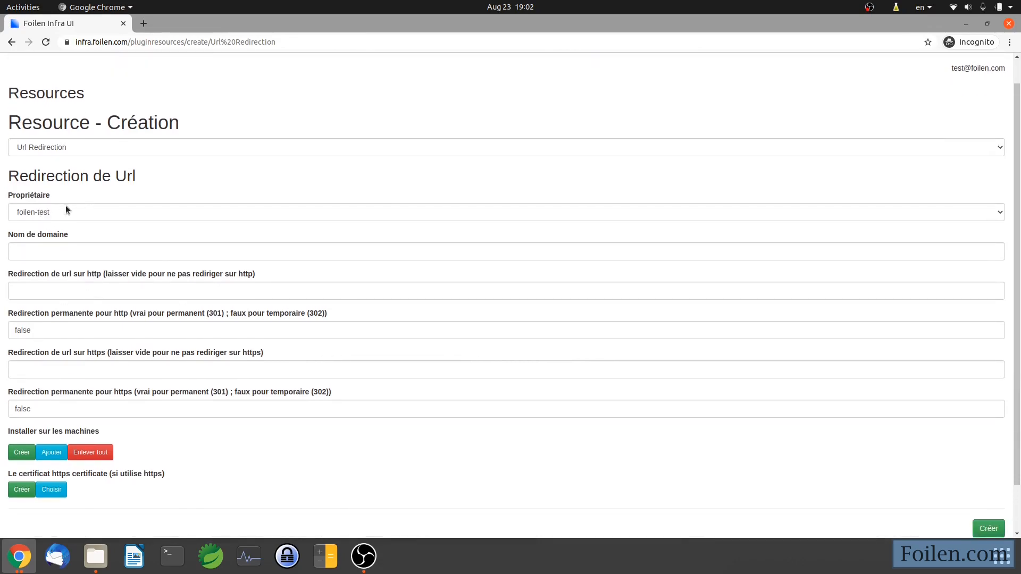
{"action": "scroll", "coordinate": [72, 209], "scroll_direction": "down", "scroll_amount": 2}
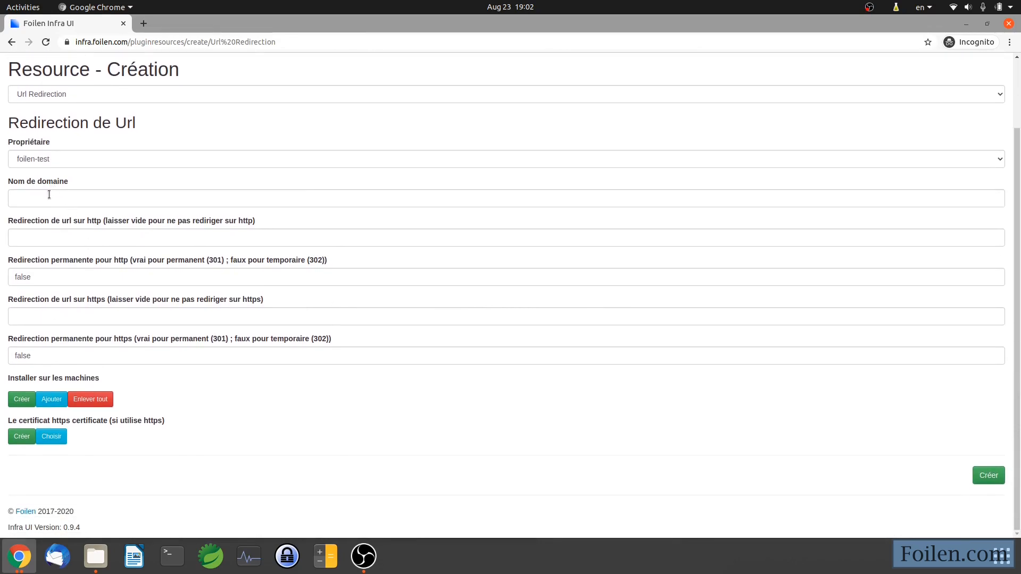
{"action": "left_click", "coordinate": [49, 194]}
{"action": "key", "text": "ctrl+v"}
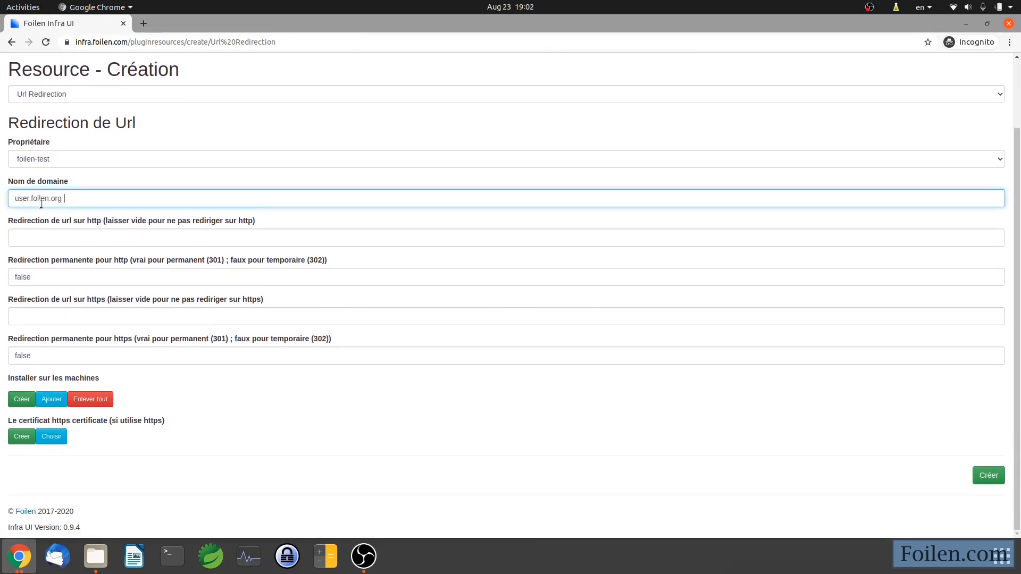
{"action": "left_click", "coordinate": [12, 195]}
{"action": "type", "text": "montest."}
{"action": "triple_click", "coordinate": [103, 199]}
{"action": "left_click", "coordinate": [113, 197]}
{"action": "triple_click", "coordinate": [113, 197]}
{"action": "key", "text": "ctrl+c"}
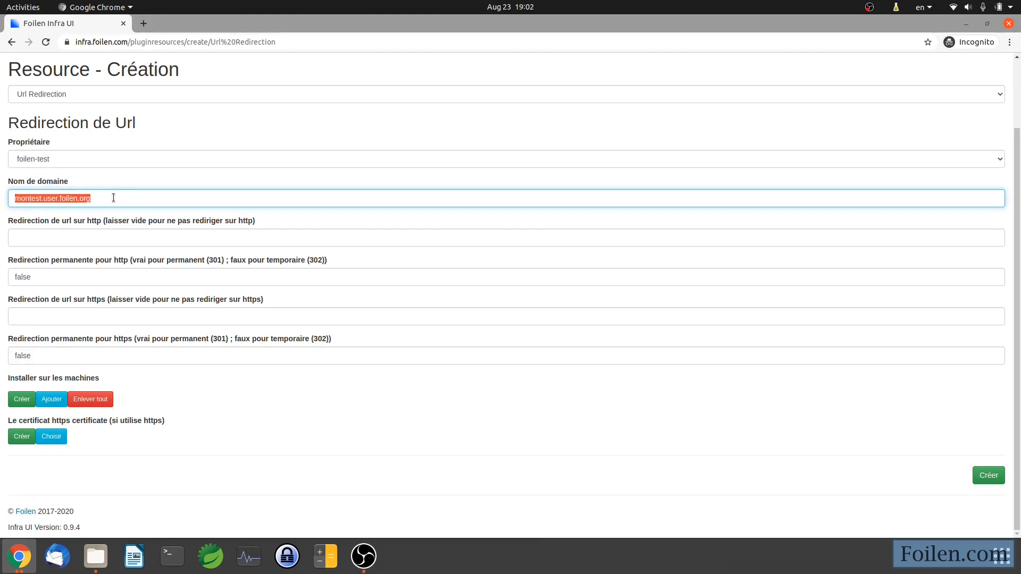
{"action": "left_click", "coordinate": [86, 234]}
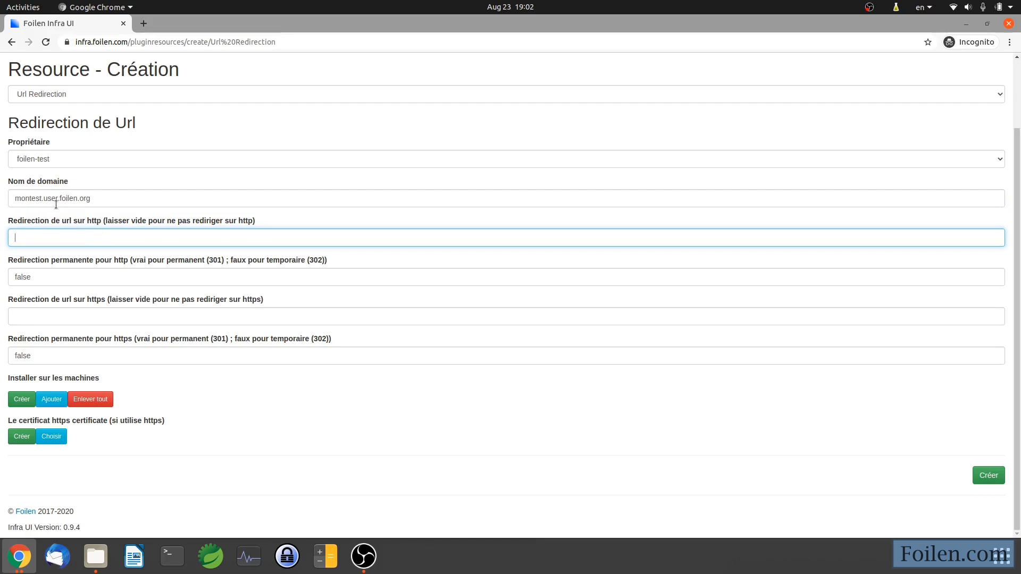
{"action": "type", "text": "https://google.com"}
{"action": "left_click", "coordinate": [67, 318]}
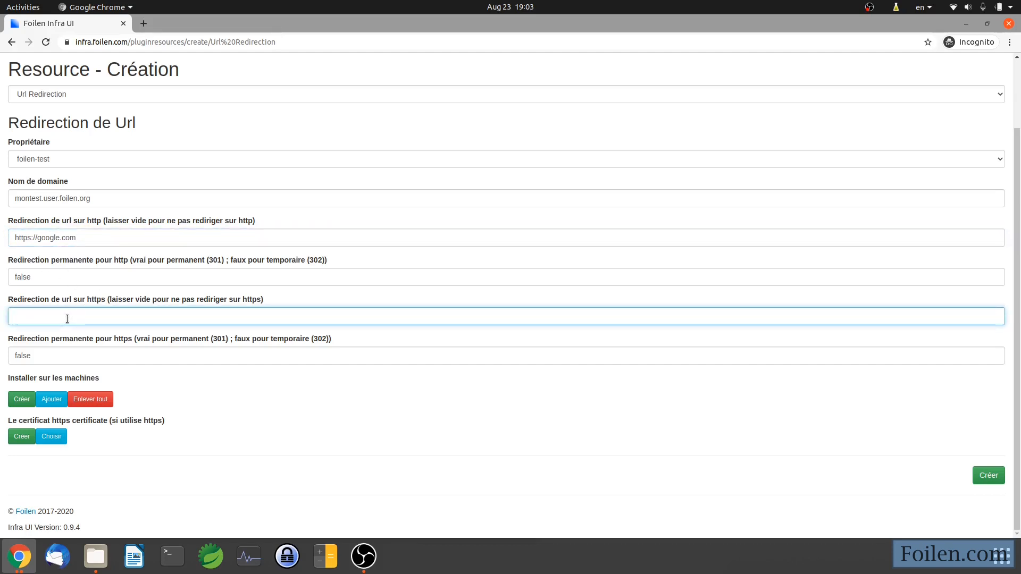
{"action": "type", "text": "http:"}
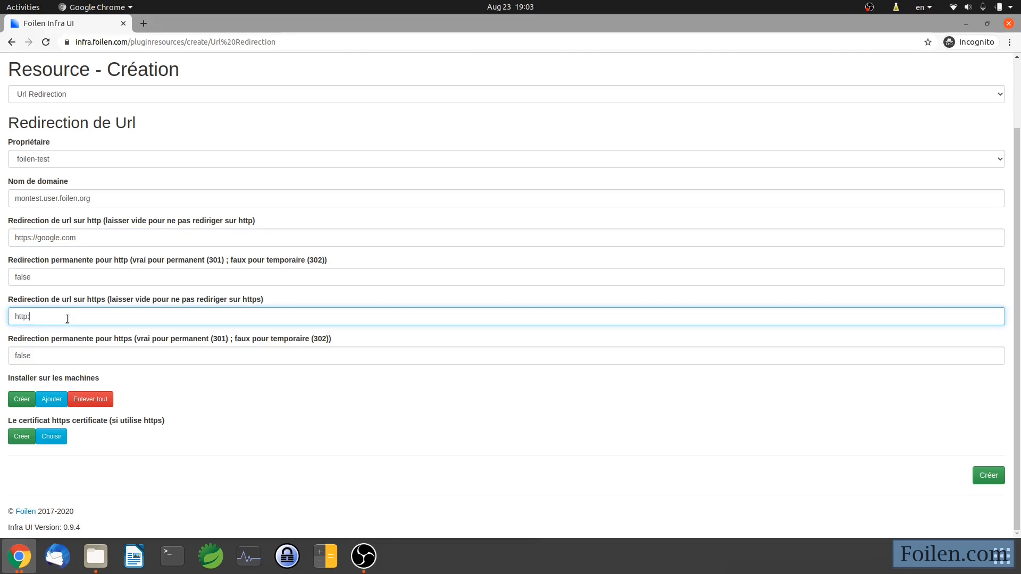
{"action": "type", "text": "//"}
{"action": "key", "text": "Left"}
{"action": "key", "text": "Left"}
{"action": "key", "text": "Left"}
{"action": "type", "text": "ser.foilen"}
{"action": "key", "text": "BackSpace"}
{"action": "key", "text": "BackSpace"}
{"action": "type", "text": "acebook.com"}
Add dt5.m.foilen.com as the installation machine and create a Let's Encrypt certificate for montest.user.foilen.org.
{"action": "left_click", "coordinate": [53, 402]}
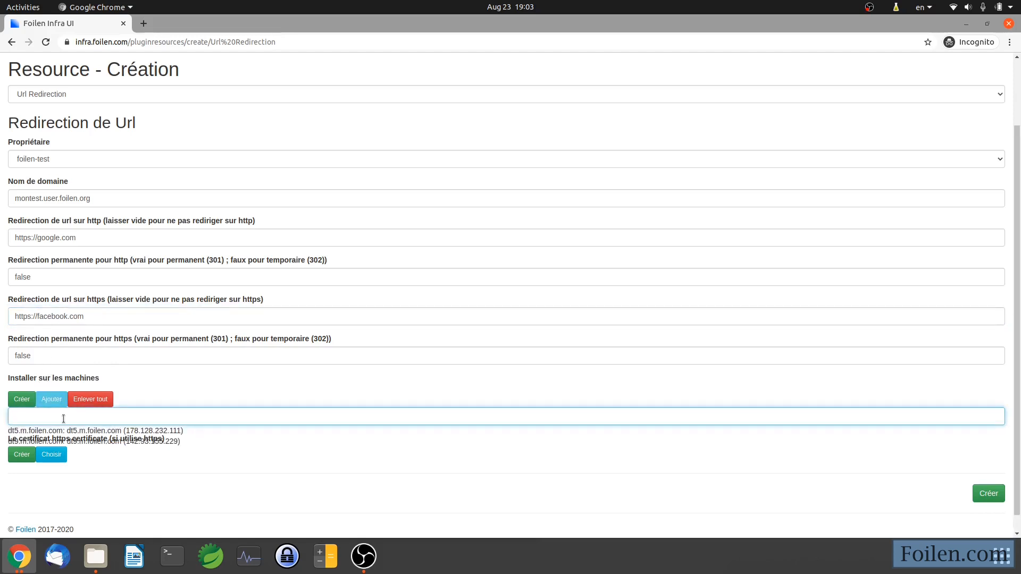
{"action": "left_click", "coordinate": [85, 432]}
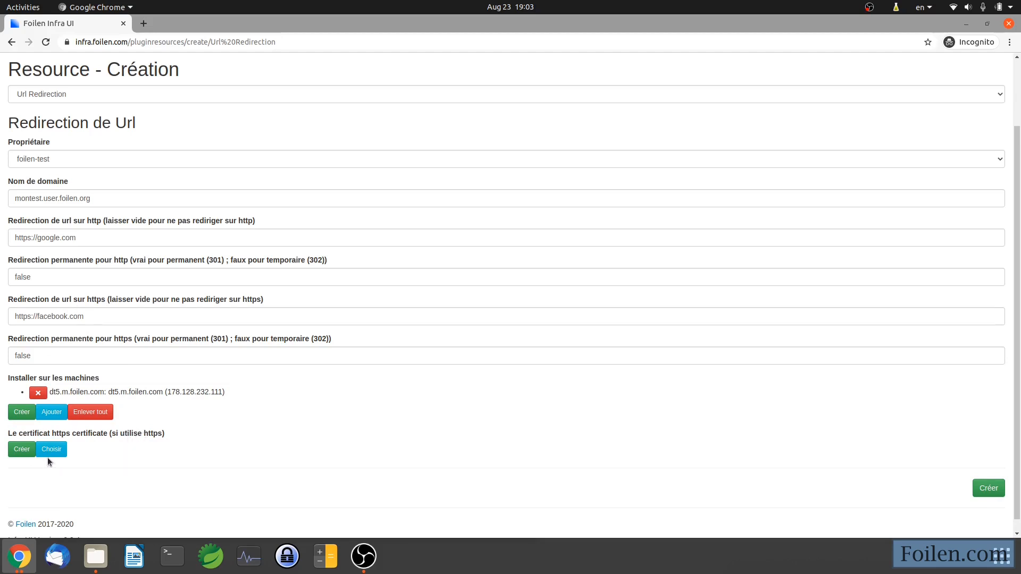
{"action": "left_click", "coordinate": [22, 450]}
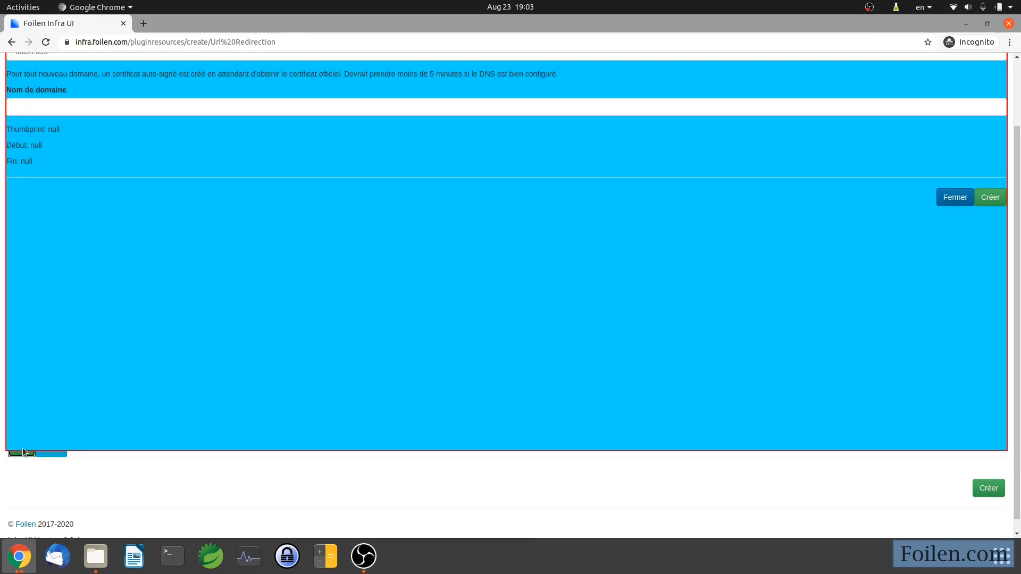
{"action": "scroll", "coordinate": [129, 345], "scroll_direction": "up", "scroll_amount": 3}
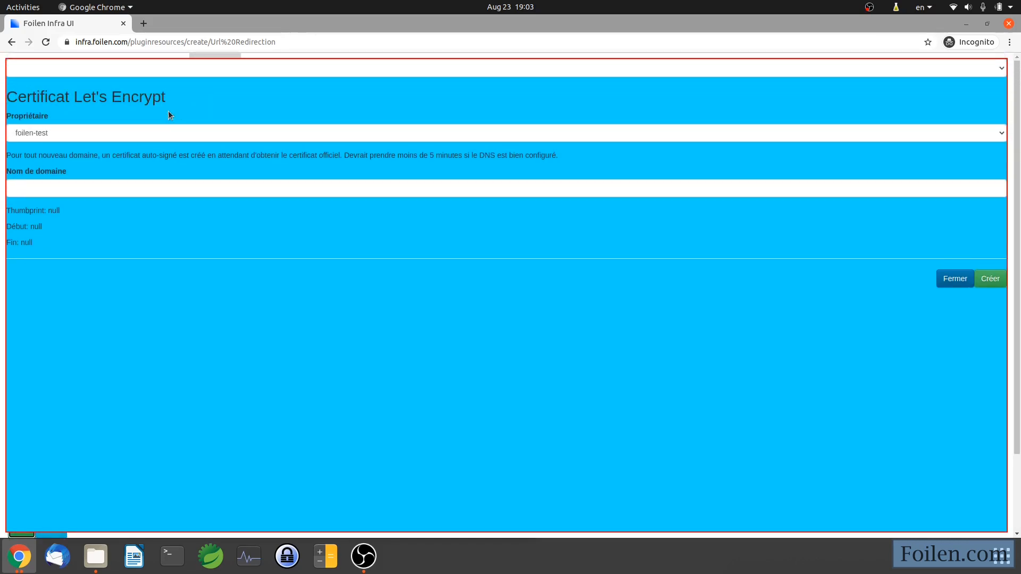
{"action": "left_click", "coordinate": [195, 69]}
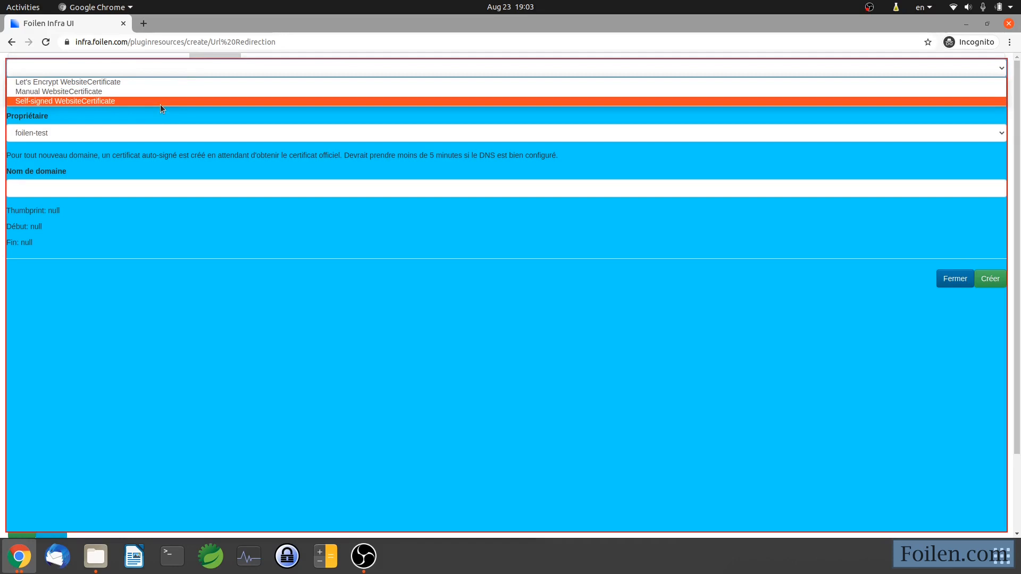
{"action": "left_click", "coordinate": [136, 121]}
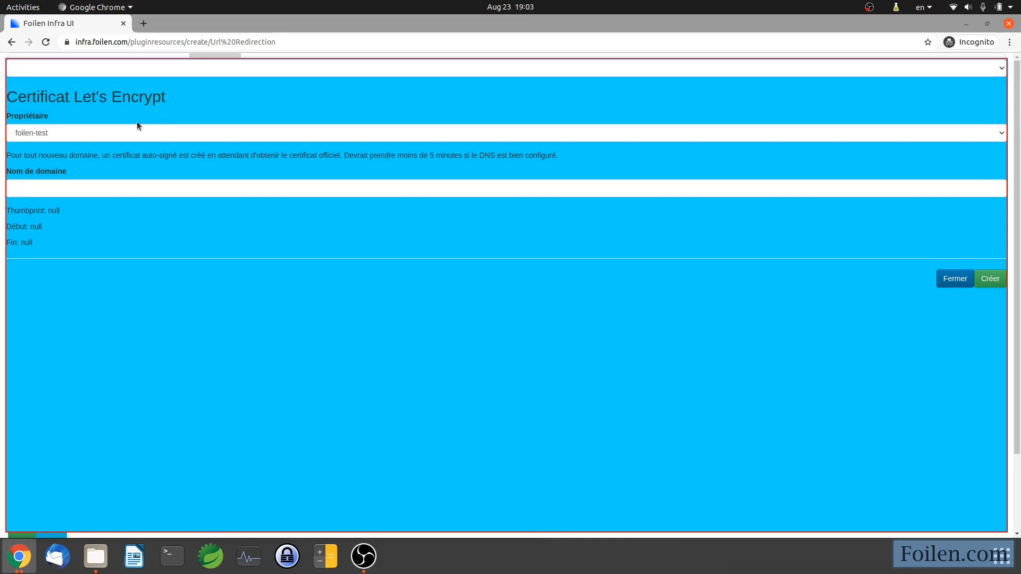
{"action": "left_click", "coordinate": [60, 187]}
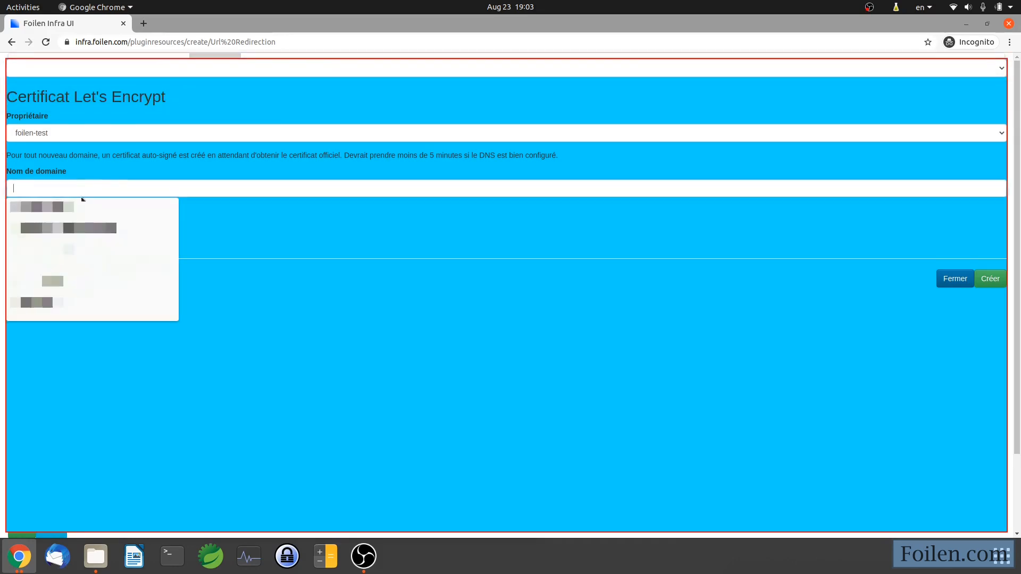
{"action": "key", "text": "ctrl+v"}
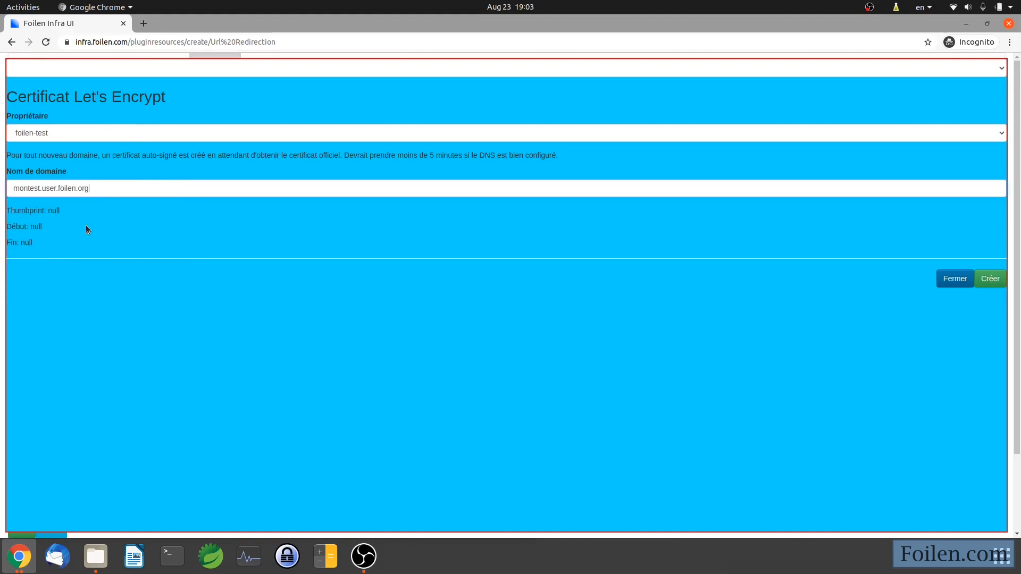
{"action": "left_click", "coordinate": [990, 278]}
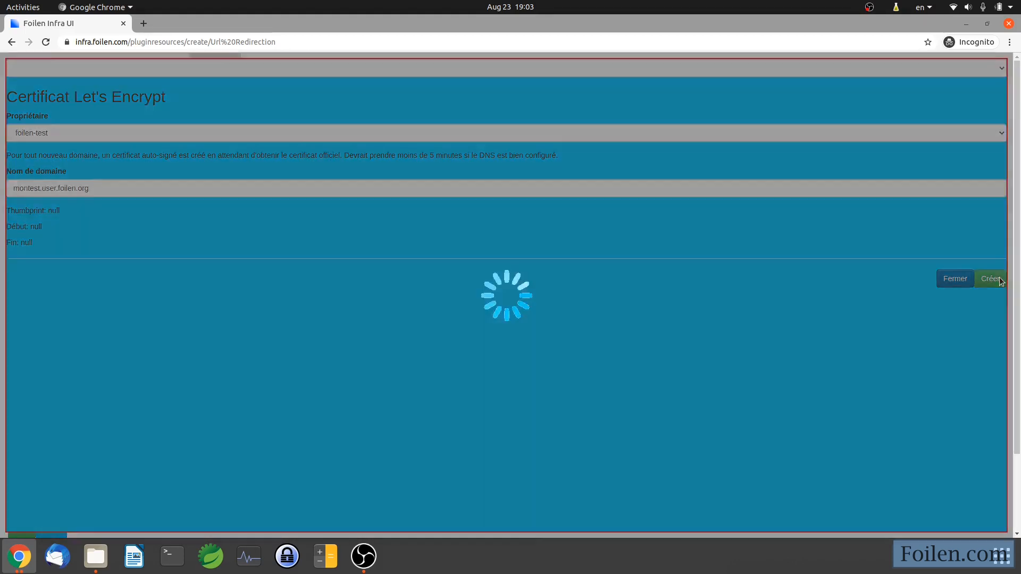
Create the URL redirection resource and return to the resources list.
{"action": "scroll", "coordinate": [750, 303], "scroll_direction": "down", "scroll_amount": 4}
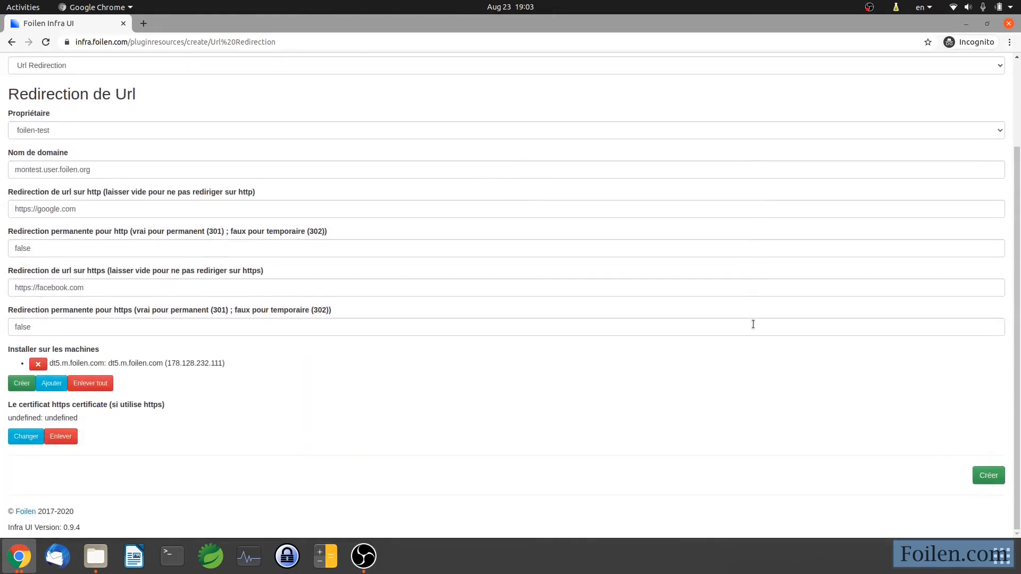
{"action": "left_click", "coordinate": [983, 479]}
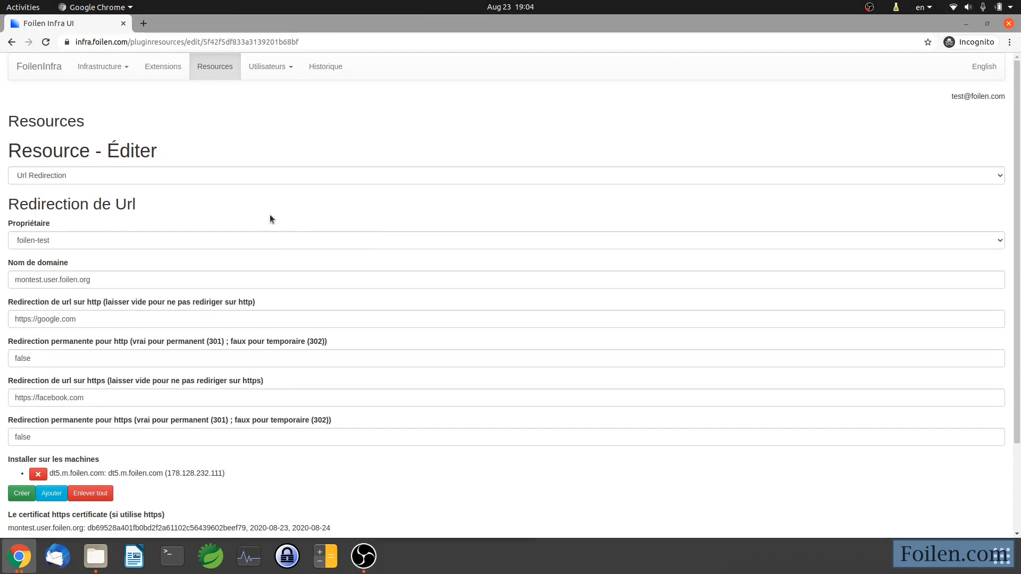
{"action": "left_click", "coordinate": [215, 72]}
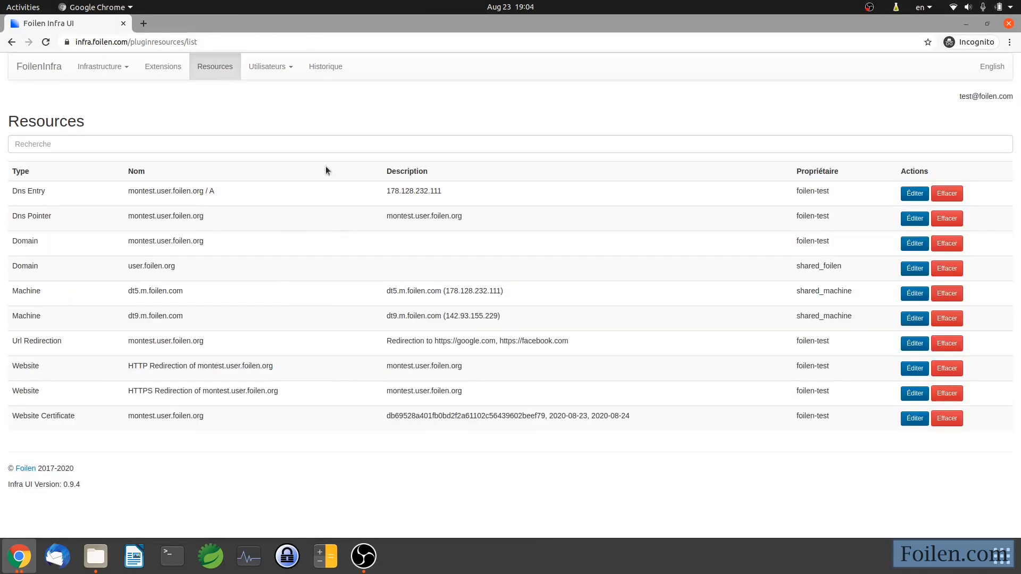
Examine the resources generated for montest.user.foilen.org: the DNS entry, redirection targets, HTTP and HTTPS websites, and certificate.
{"action": "left_click_drag", "start_coordinate": [128, 191], "coordinate": [159, 193]}
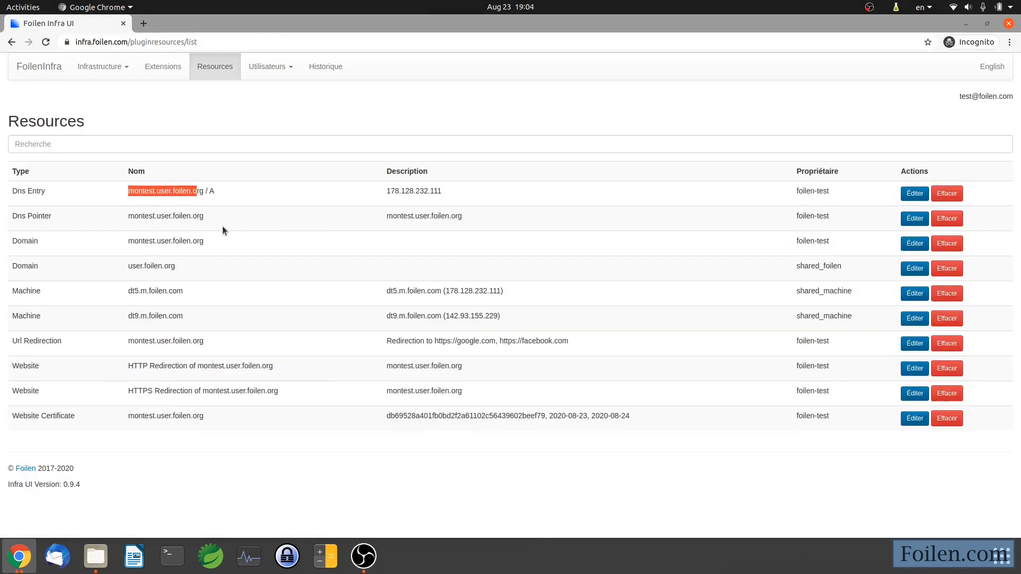
{"action": "double_click", "coordinate": [422, 191]}
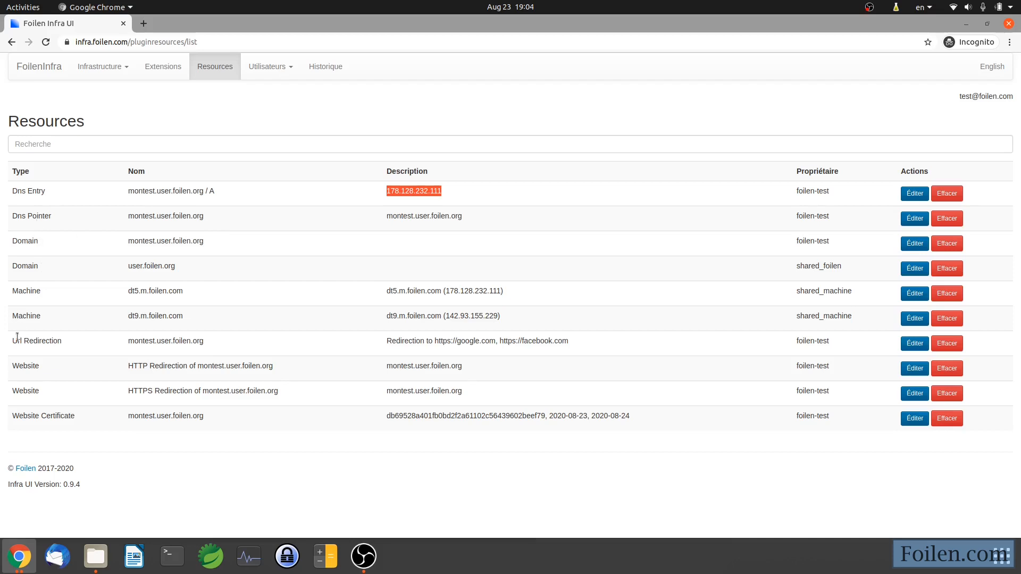
{"action": "left_click_drag", "start_coordinate": [20, 340], "coordinate": [63, 330]}
{"action": "left_click", "coordinate": [436, 345]}
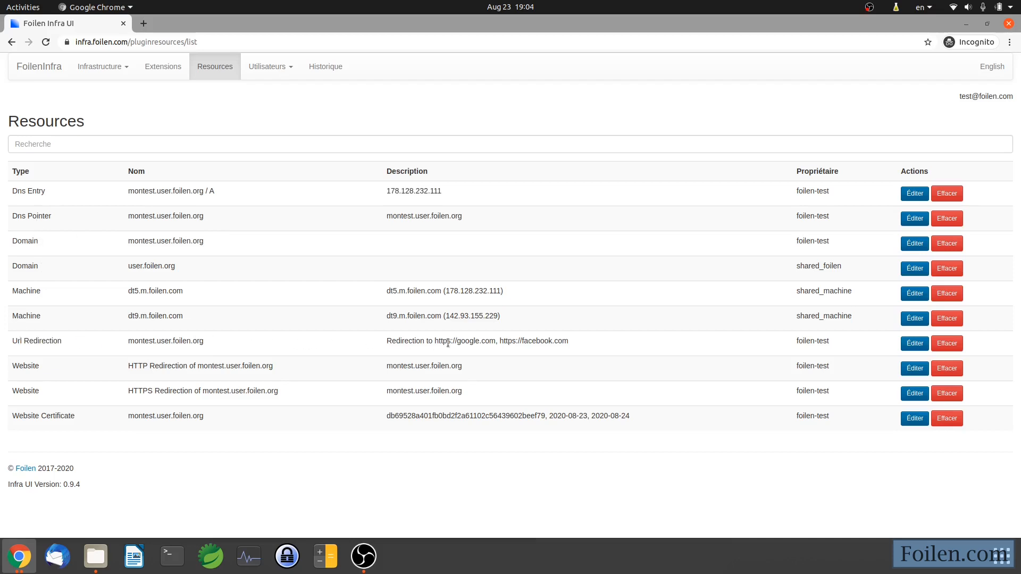
{"action": "left_click_drag", "start_coordinate": [435, 333], "coordinate": [563, 337]}
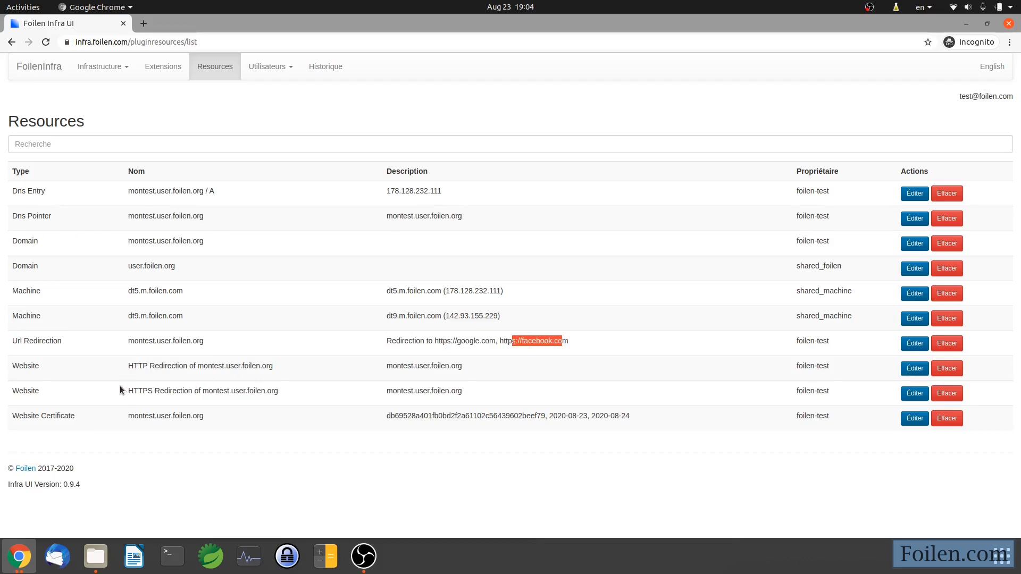
{"action": "double_click", "coordinate": [139, 366]}
{"action": "double_click", "coordinate": [141, 389]}
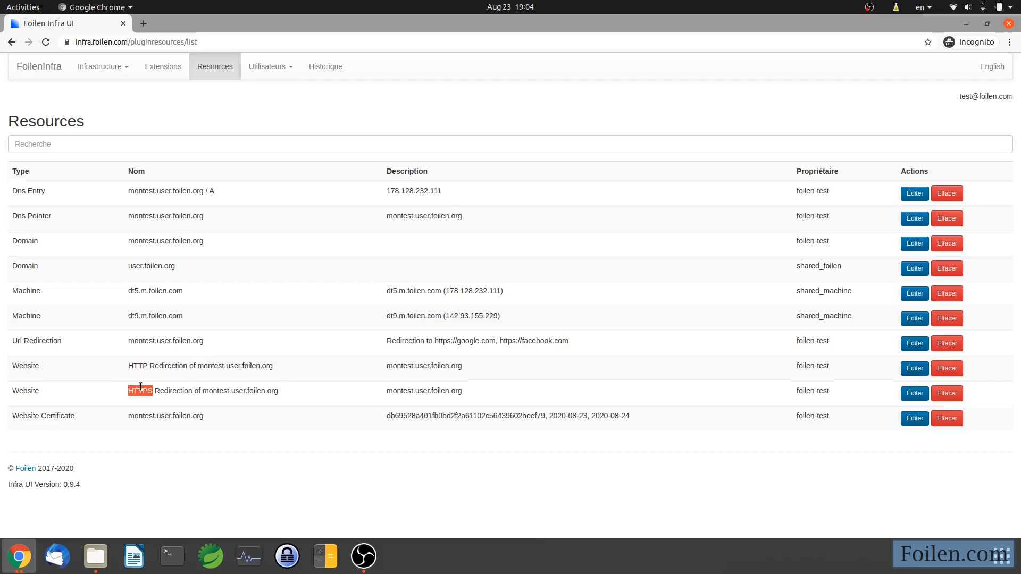
{"action": "left_click", "coordinate": [97, 419]}
Open the website certificate of montest.user.foilen.org, refresh its details and copy its domain name.
{"action": "left_click", "coordinate": [913, 417]}
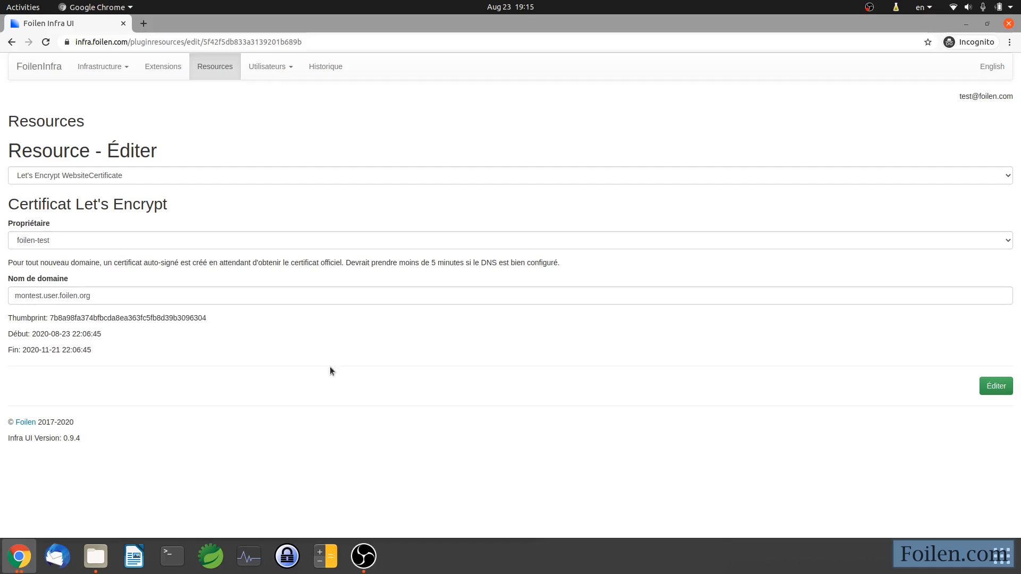
{"action": "key", "text": "F5"}
{"action": "left_click", "coordinate": [88, 298]}
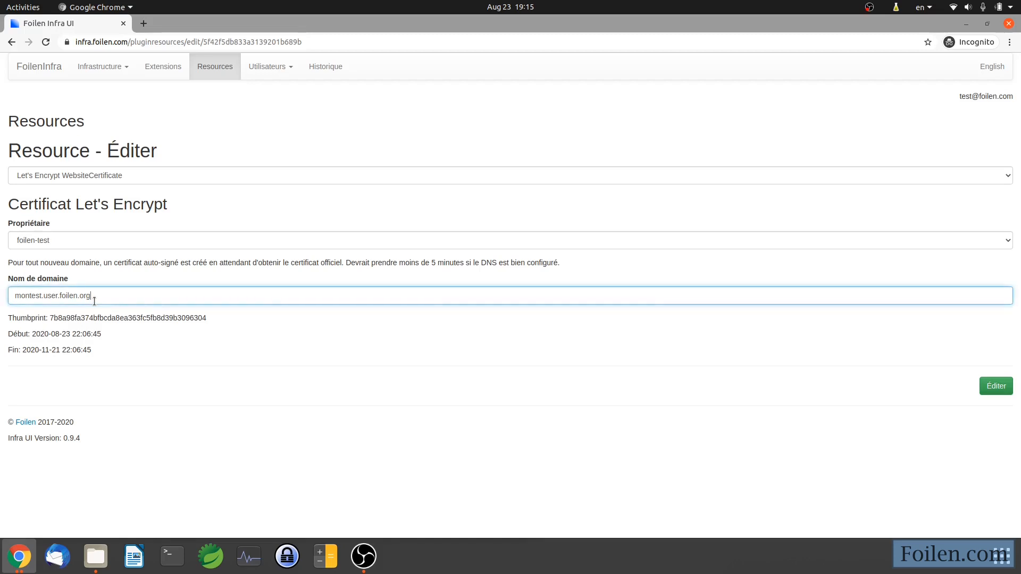
{"action": "key", "text": "ctrl+a"}
{"action": "key", "text": "ctrl+c"}
{"action": "left_click", "coordinate": [169, 42]}
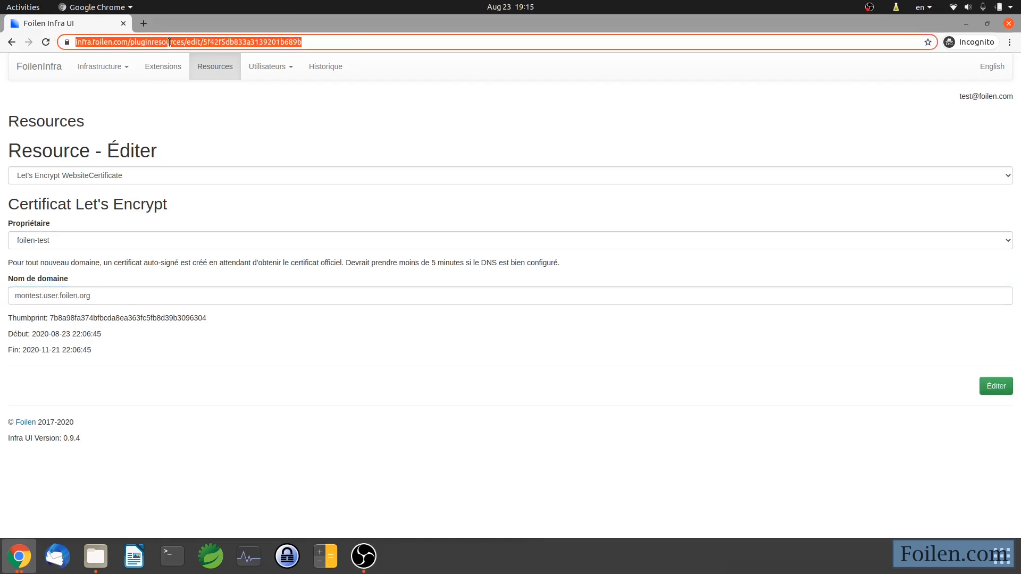
{"action": "type", "text": "mon"}
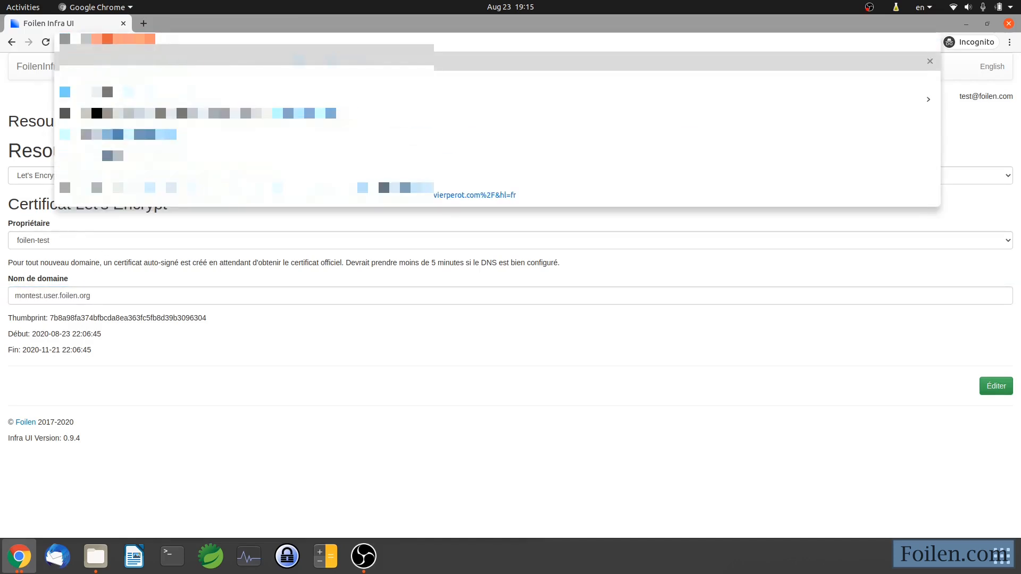
{"action": "type", "text": "p://"}
{"action": "key", "text": "ctrl+v"}
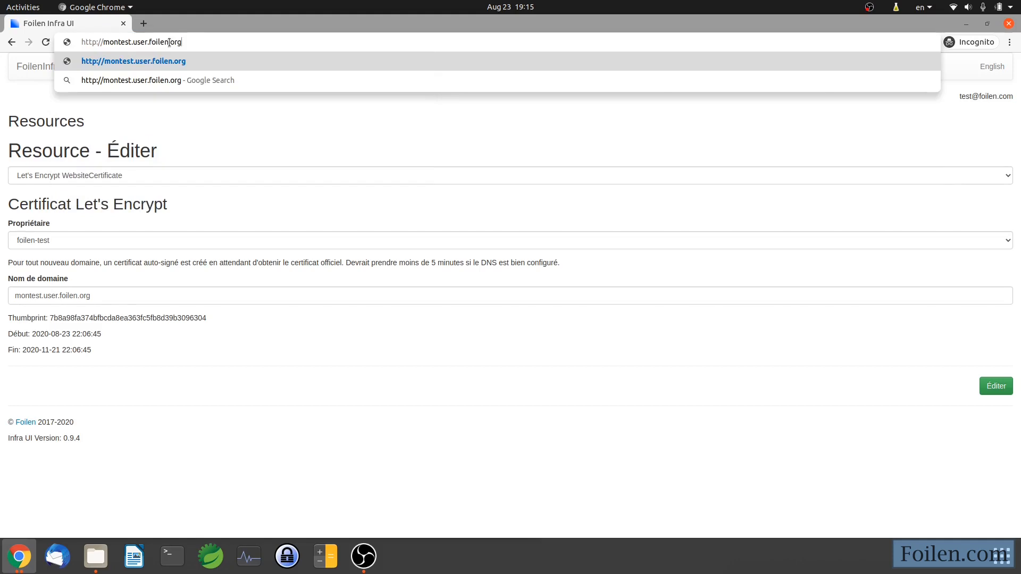
{"action": "key", "text": "Return"}
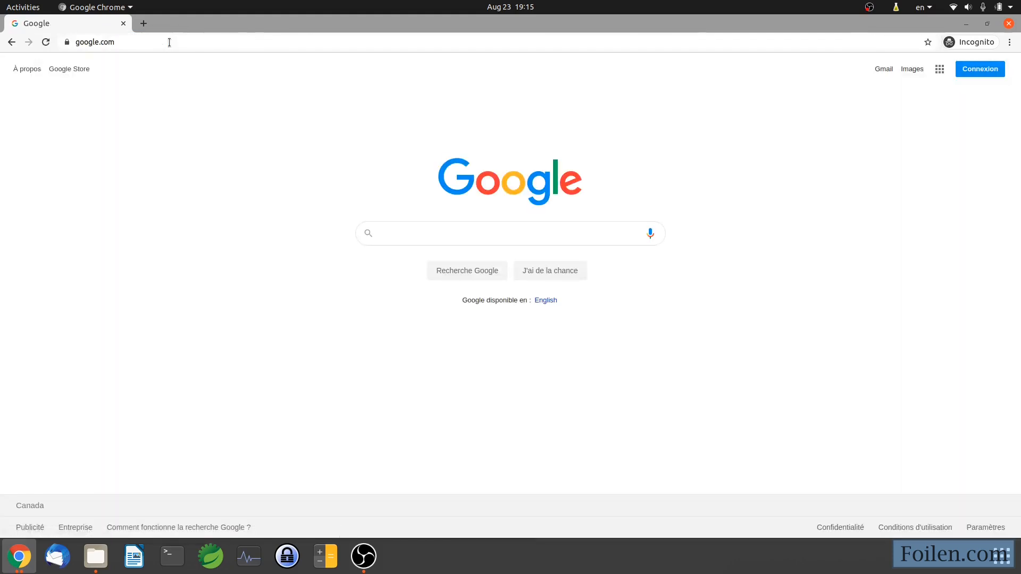
{"action": "key", "text": "ctrl+a"}
{"action": "key", "text": "ctrl+v"}
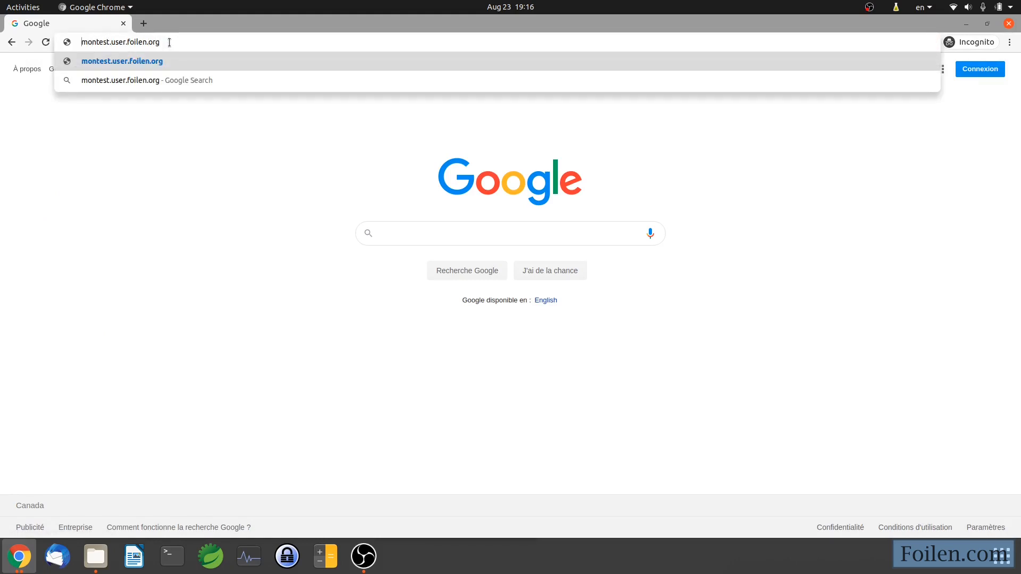
{"action": "type", "text": "https://"}
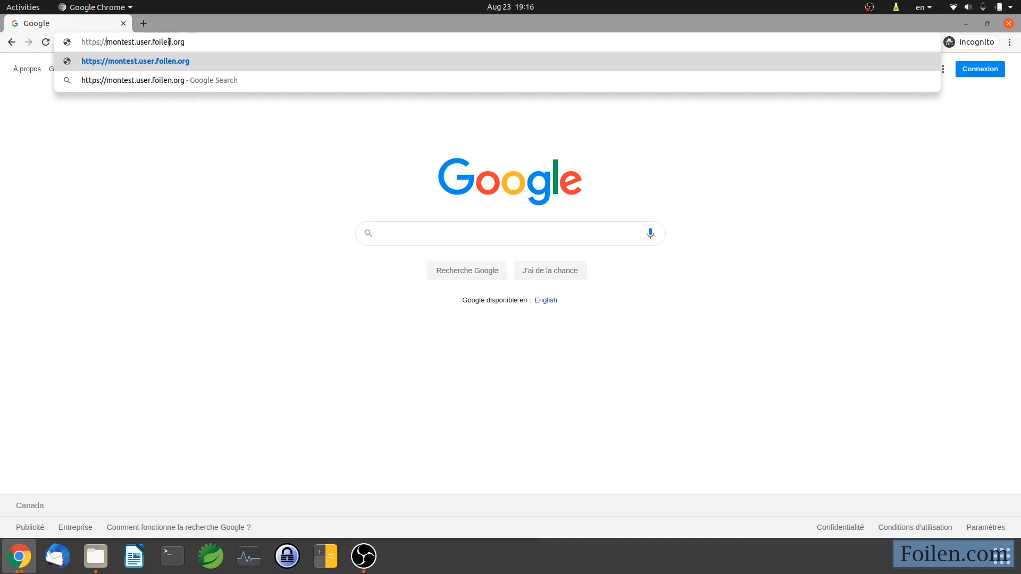
{"action": "key", "text": "Return"}
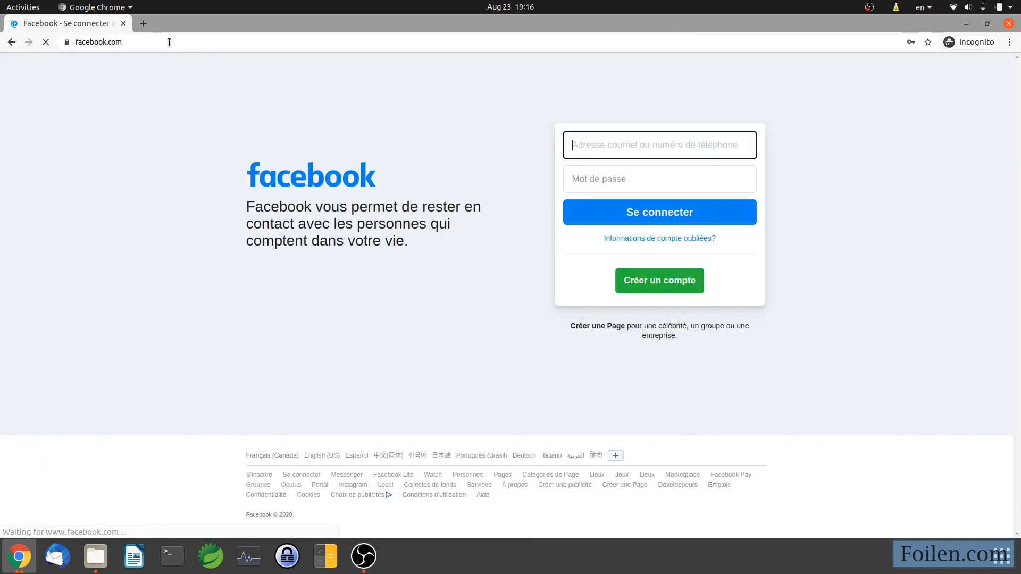